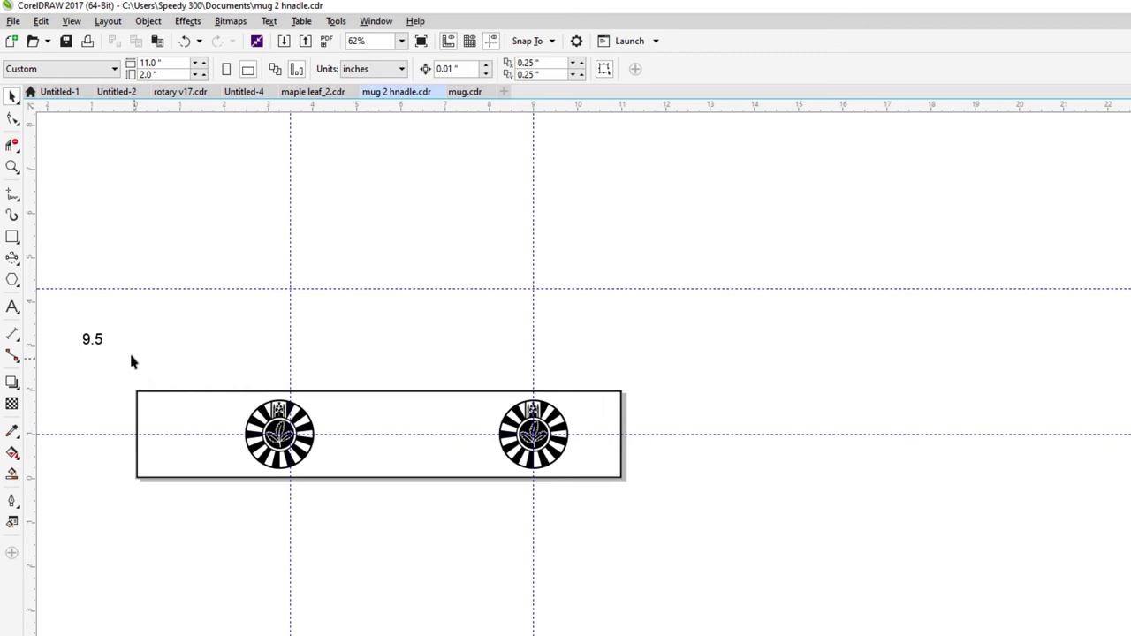
Delete the border rectangle around the page and move both logos together off the page
left_click(201, 394)
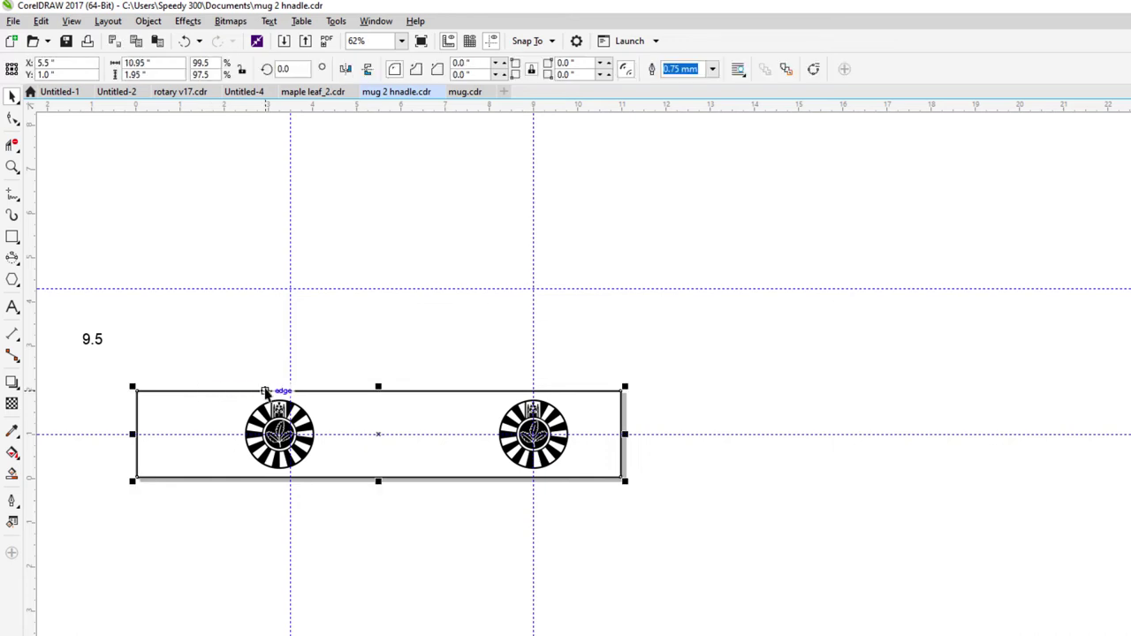
key("Escape")
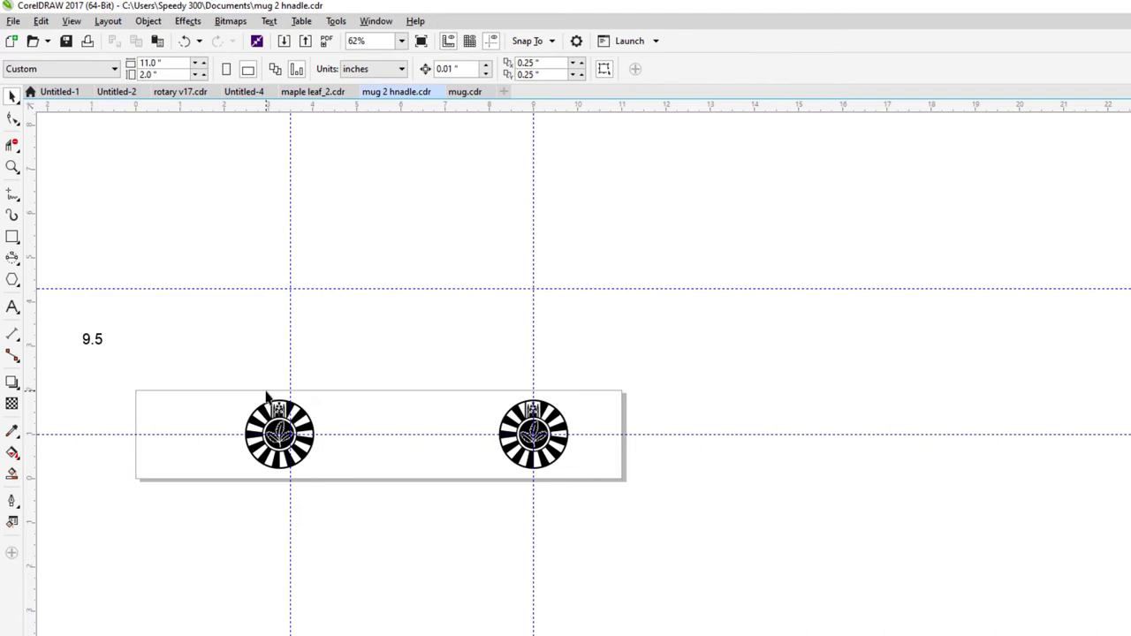
left_click_drag(206, 364, 583, 517)
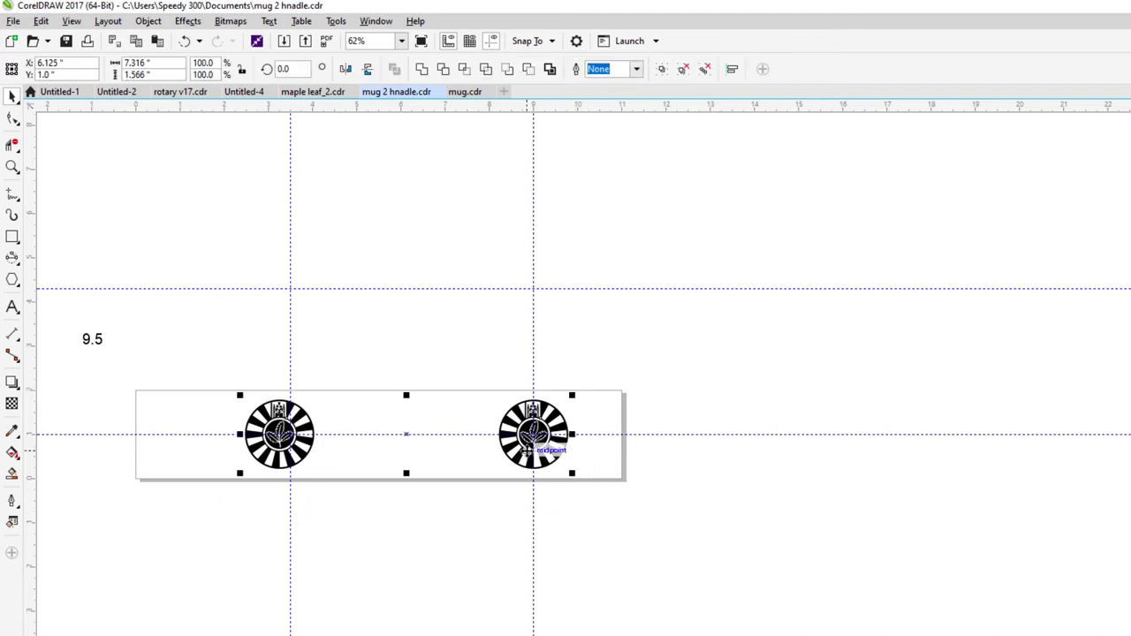
left_click_drag(530, 446, 861, 332)
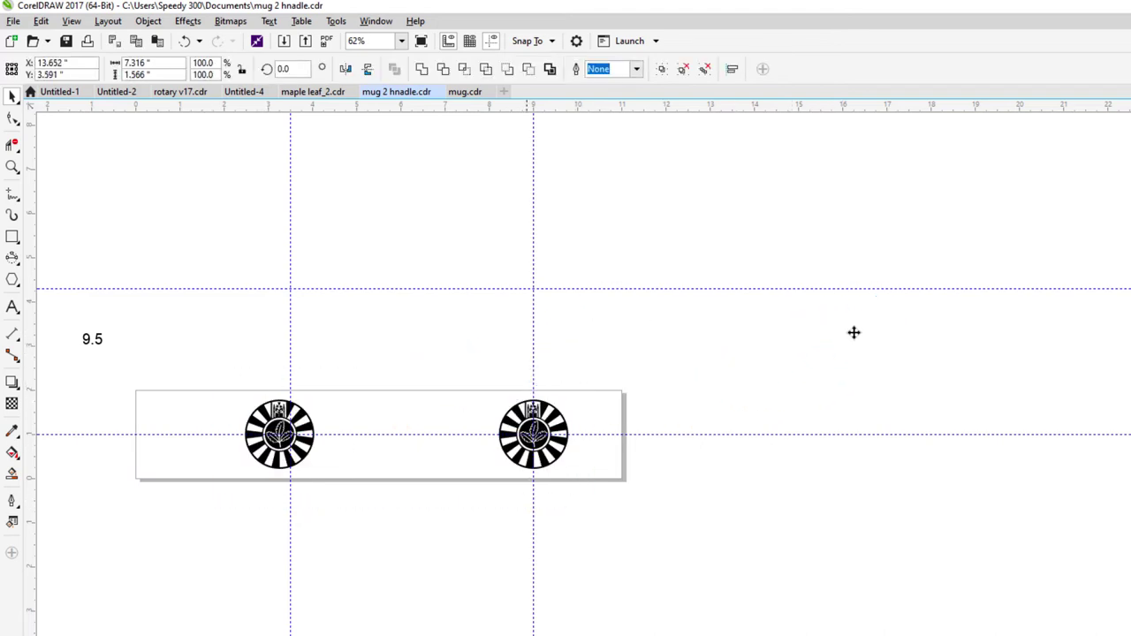
key("Escape")
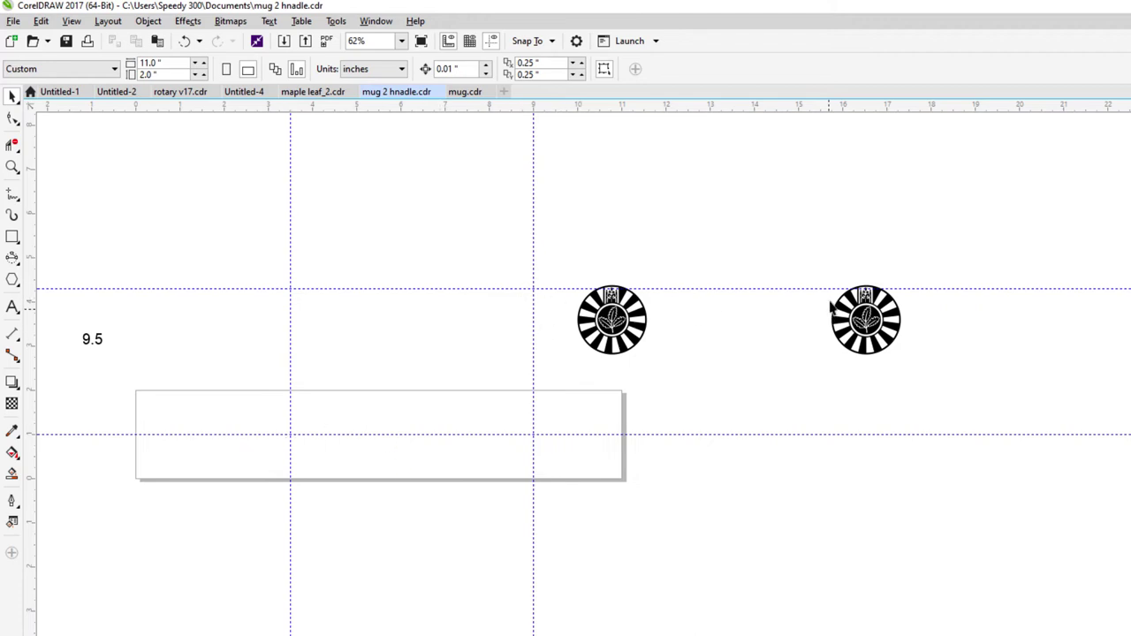
Bring the logo farthest from the page back to it and position its centre at X 9, Y 1 inches
left_click_drag(819, 258, 944, 392)
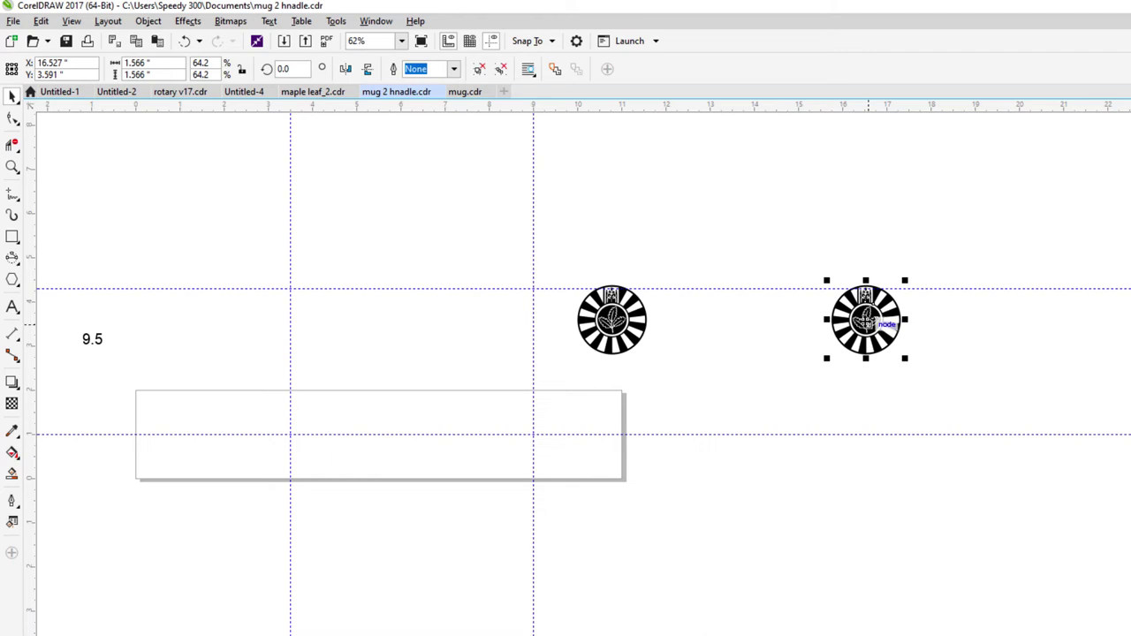
left_click_drag(870, 328, 505, 445)
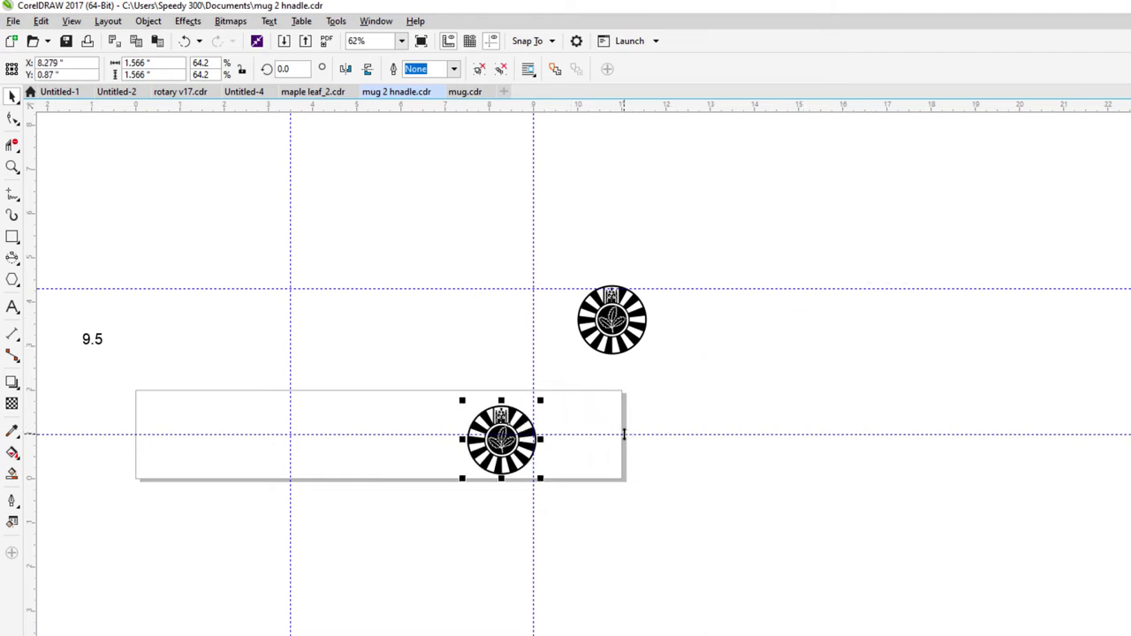
left_click_drag(491, 407, 476, 341)
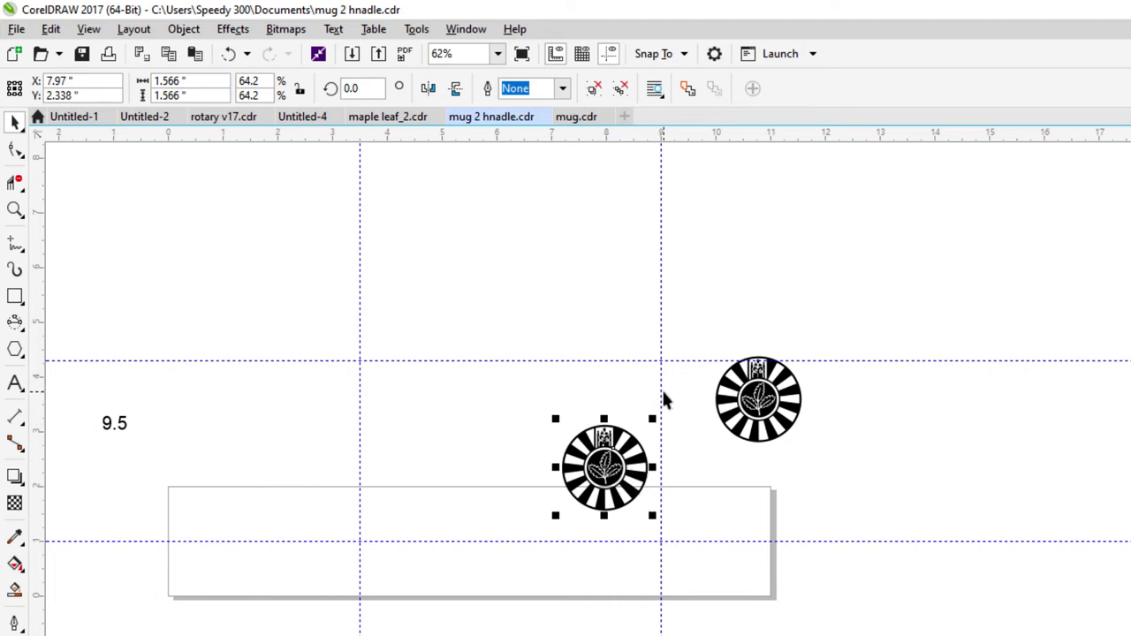
left_click(71, 81)
type("9")
key("Return")
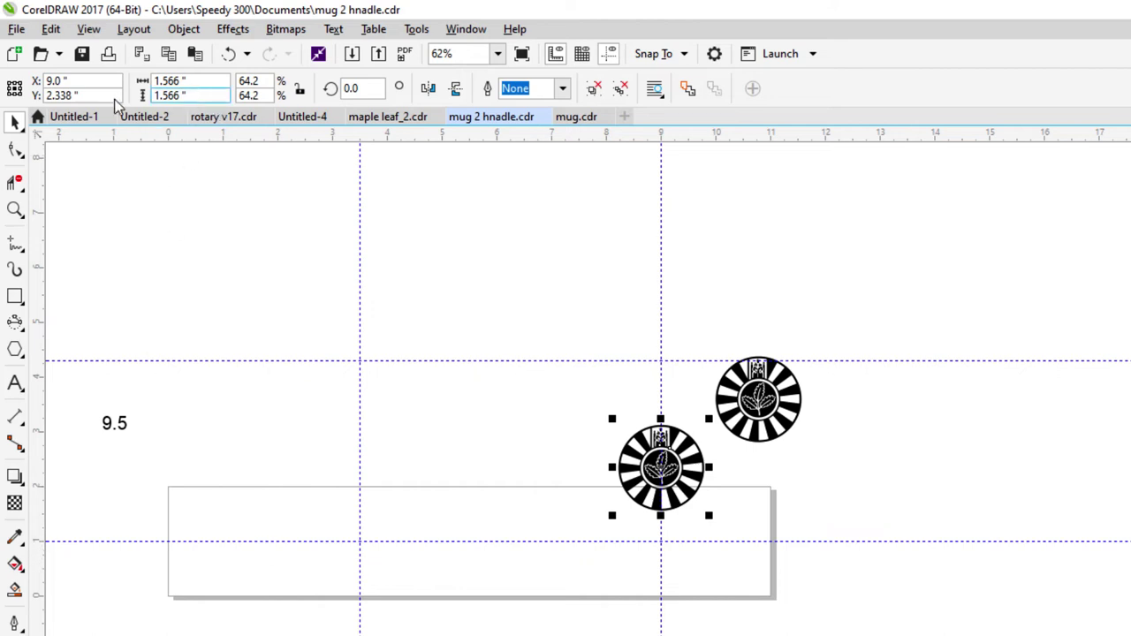
left_click(84, 95)
type("1")
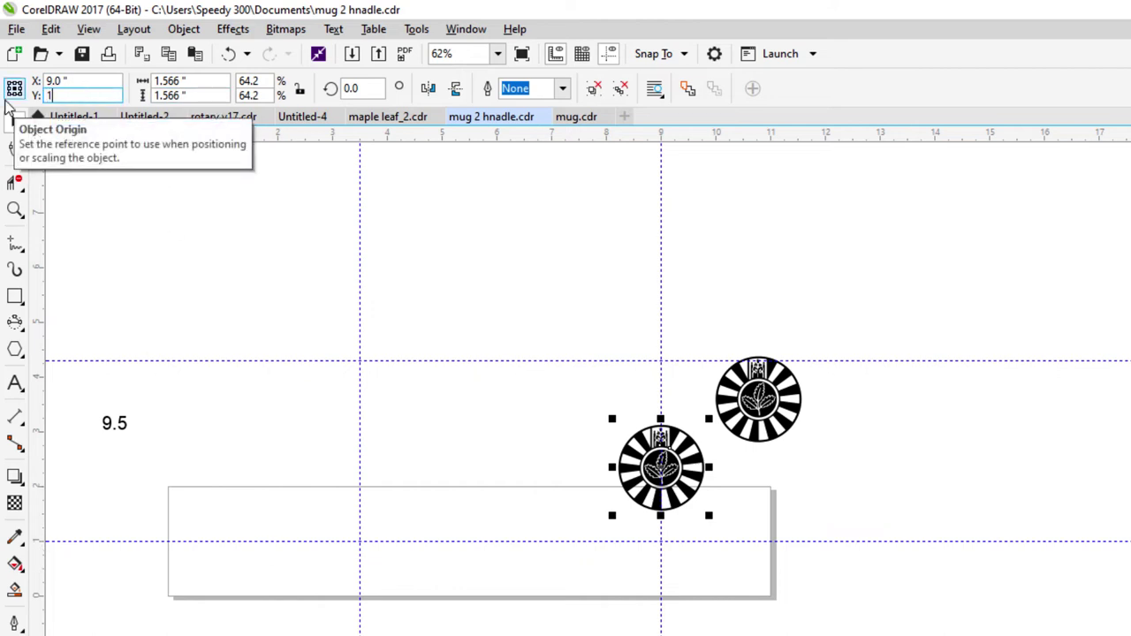
key("Return")
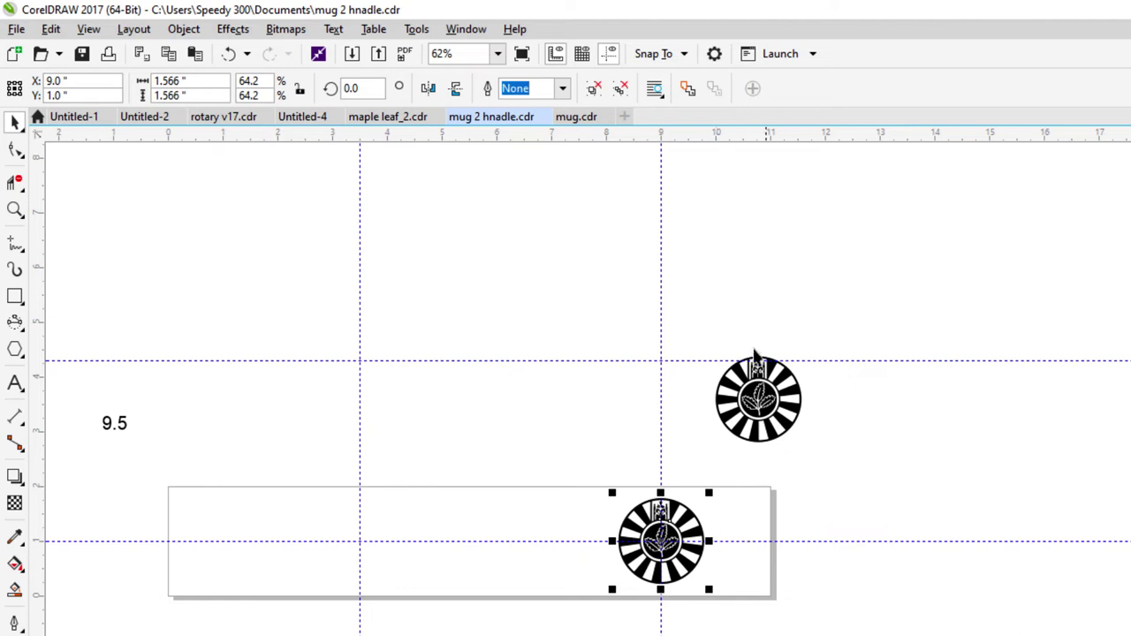
Position the remaining off-page logo's centre at X 3.5, Y 1.0 inches
key("Escape")
key("Tab")
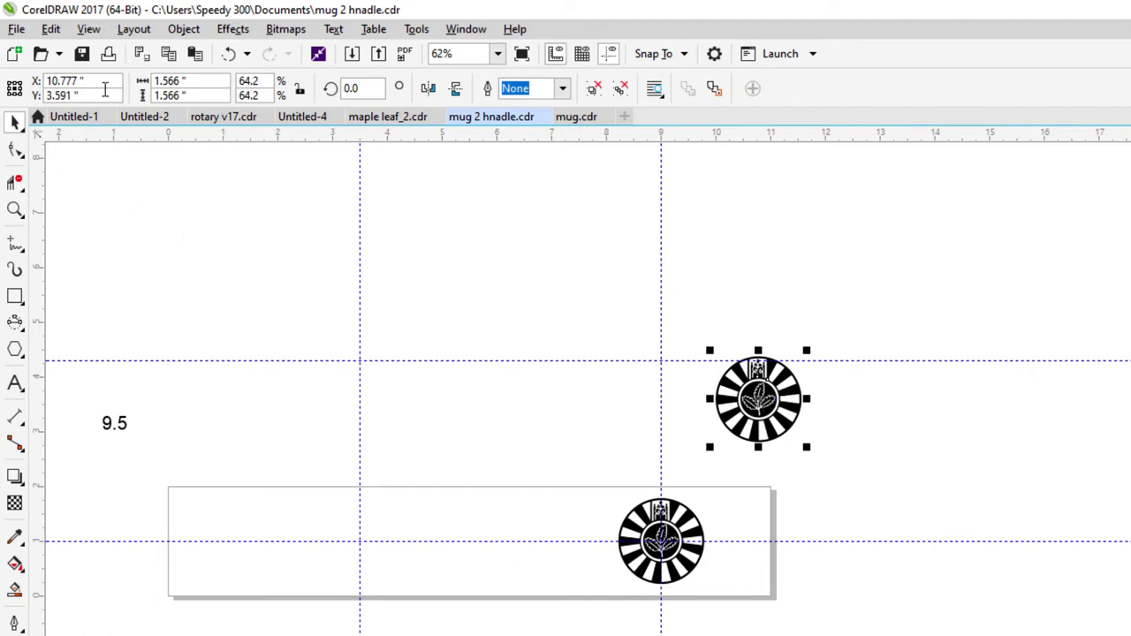
left_click(62, 80)
type("3.5")
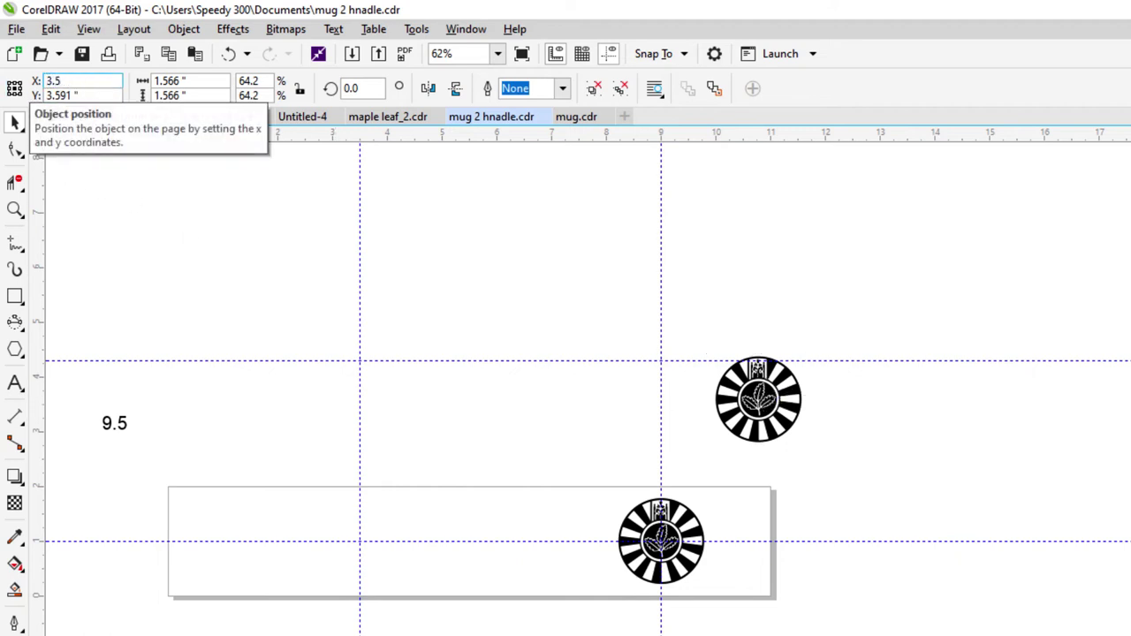
key("Return")
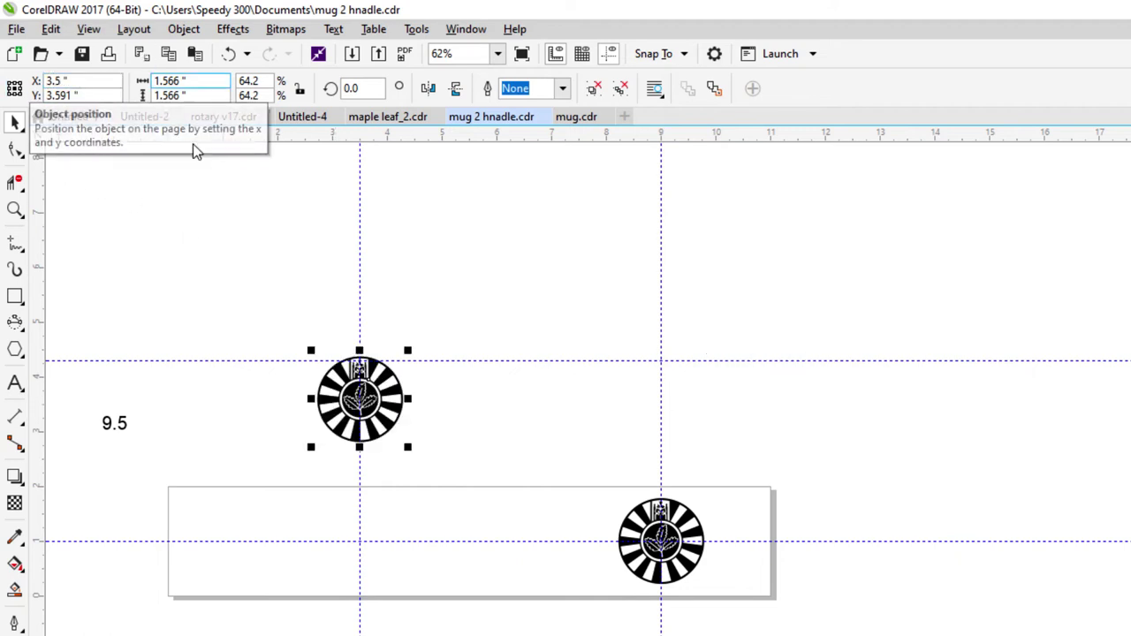
left_click(70, 95)
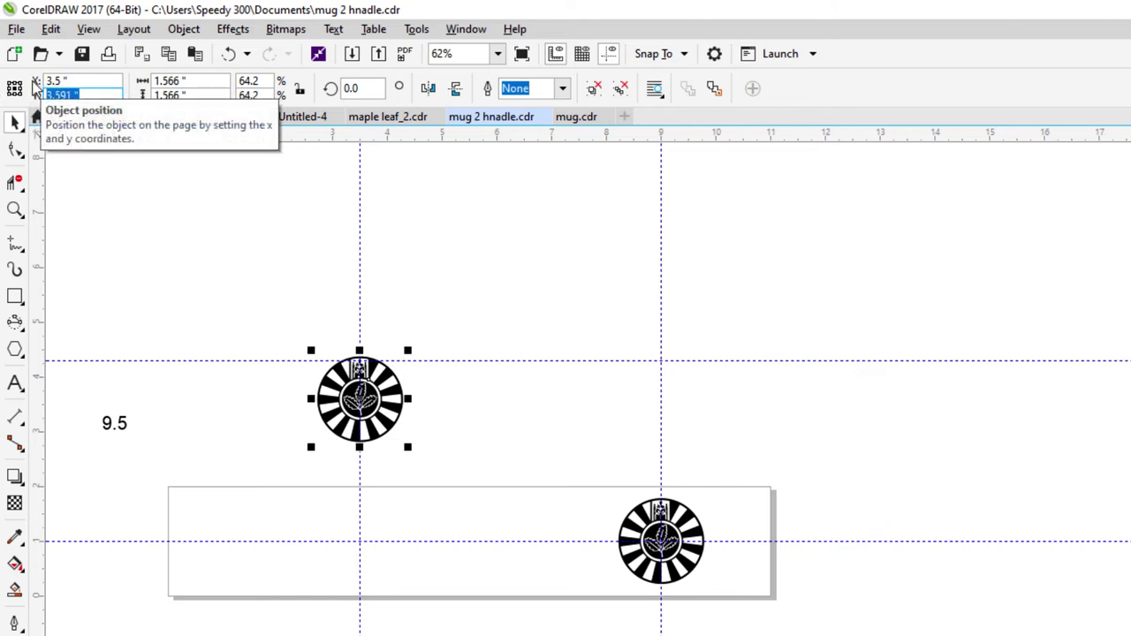
type("1.0")
key("Return")
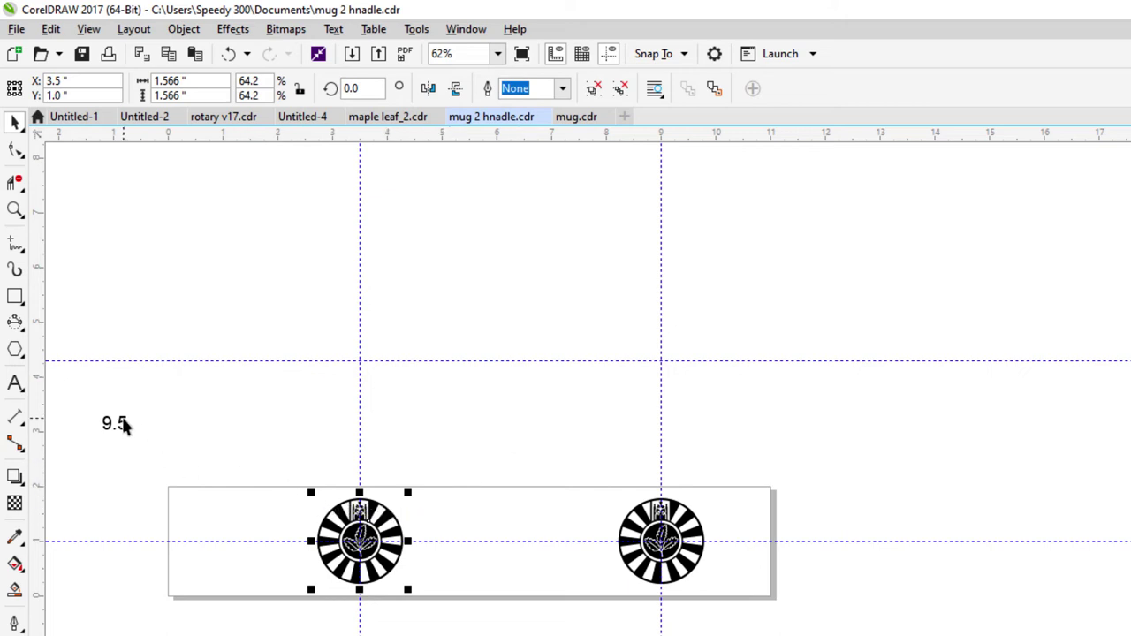
Draw a rectangle around both logos, 2 inches high and ending at the page's right edge, and set its width to 9.5 inches
left_click(15, 297)
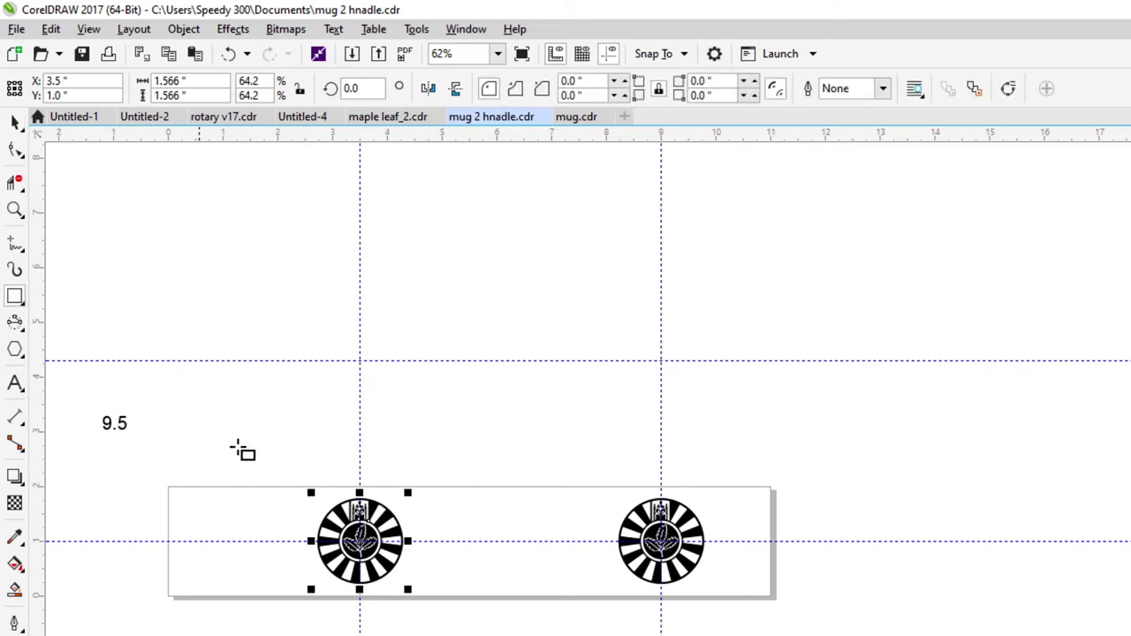
left_click_drag(253, 487, 775, 600)
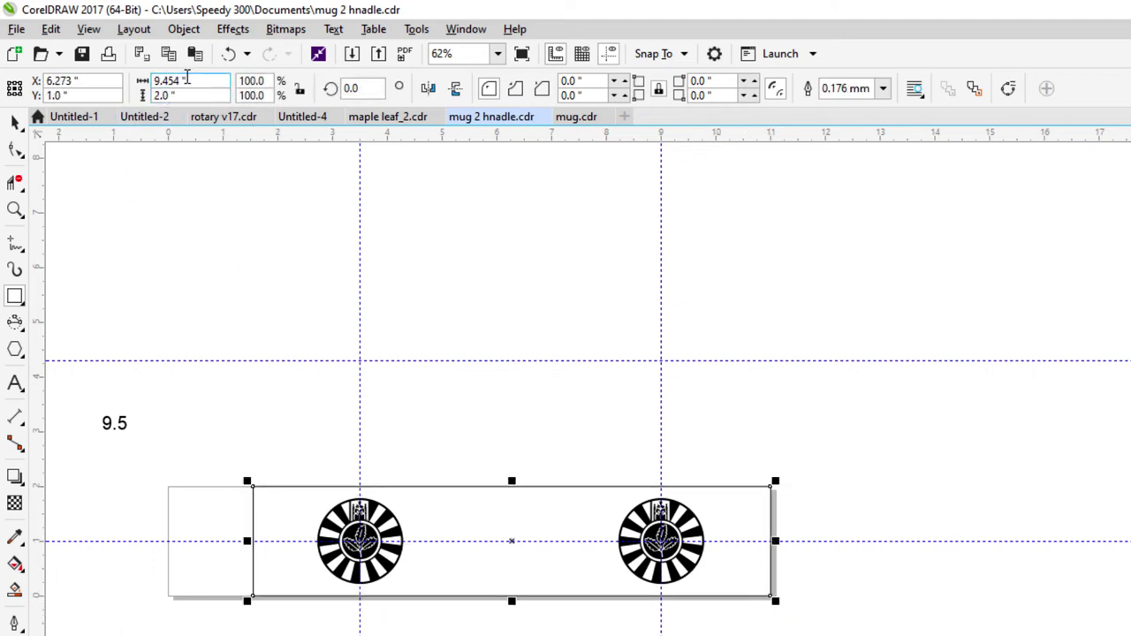
double_click(156, 81)
type("9.5")
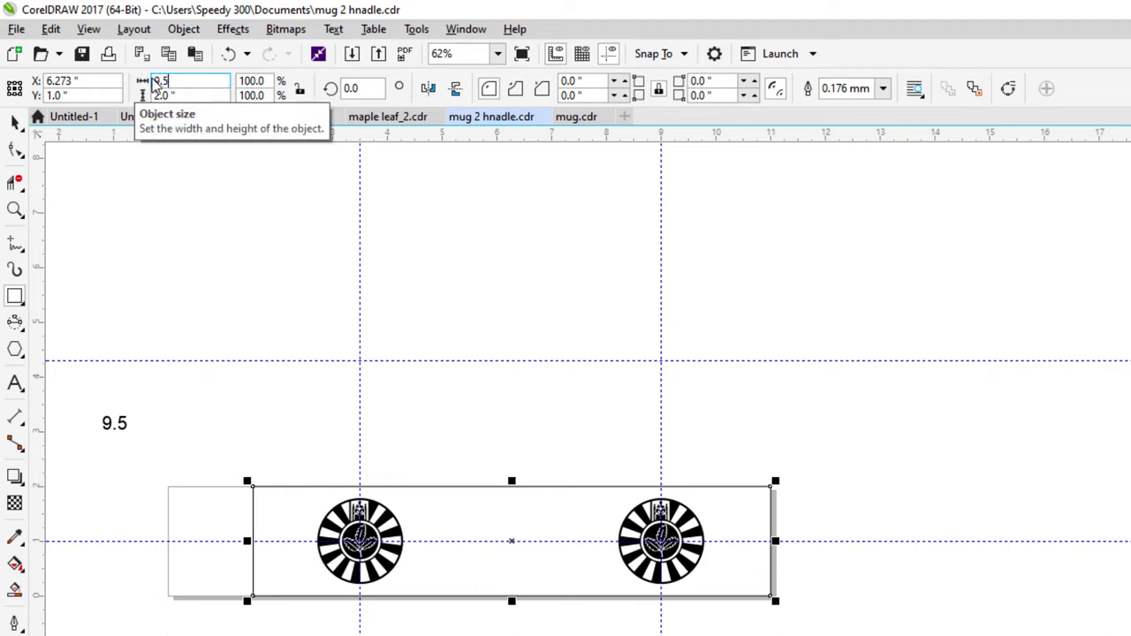
key("Return")
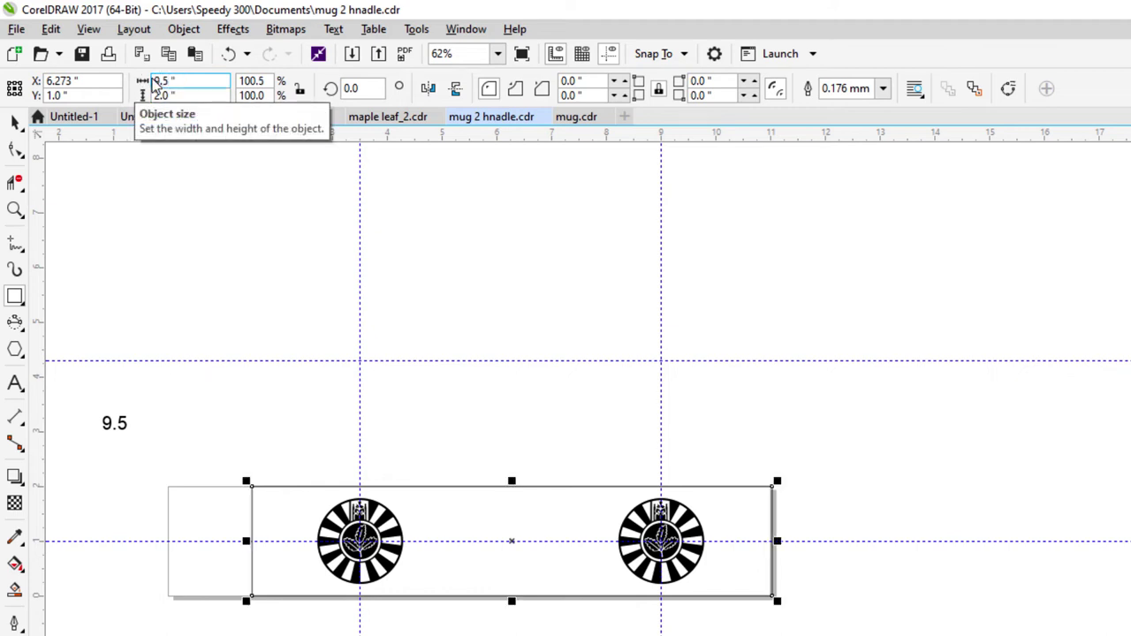
Use the middle of the rectangle's right edge as the reference point and set its X position to 11 inches
left_click(21, 95)
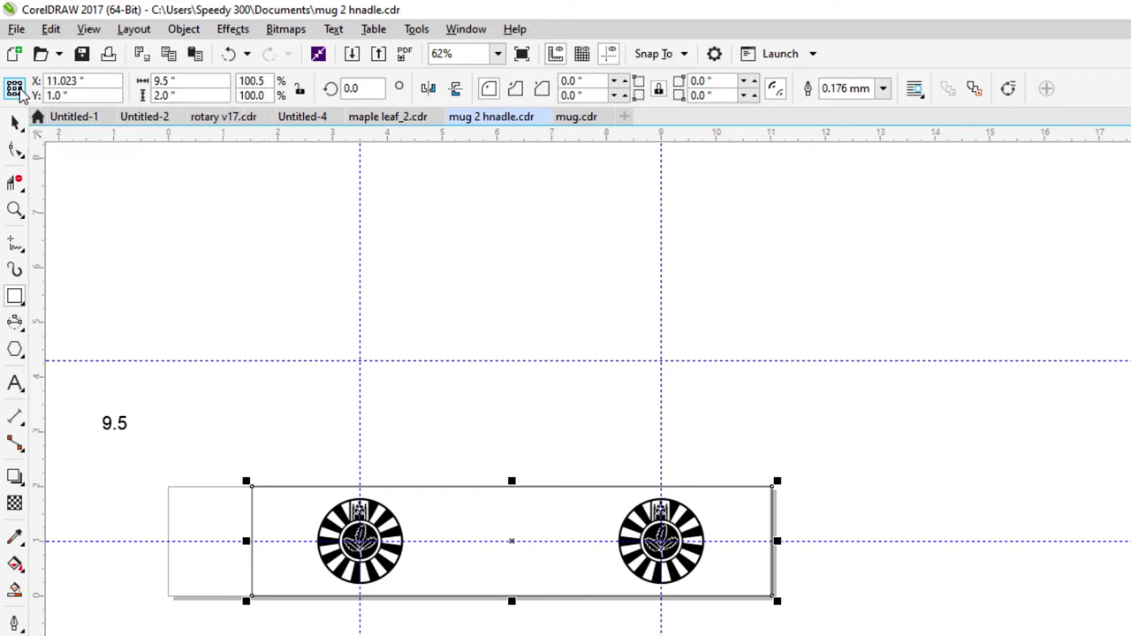
double_click(46, 81)
type("11")
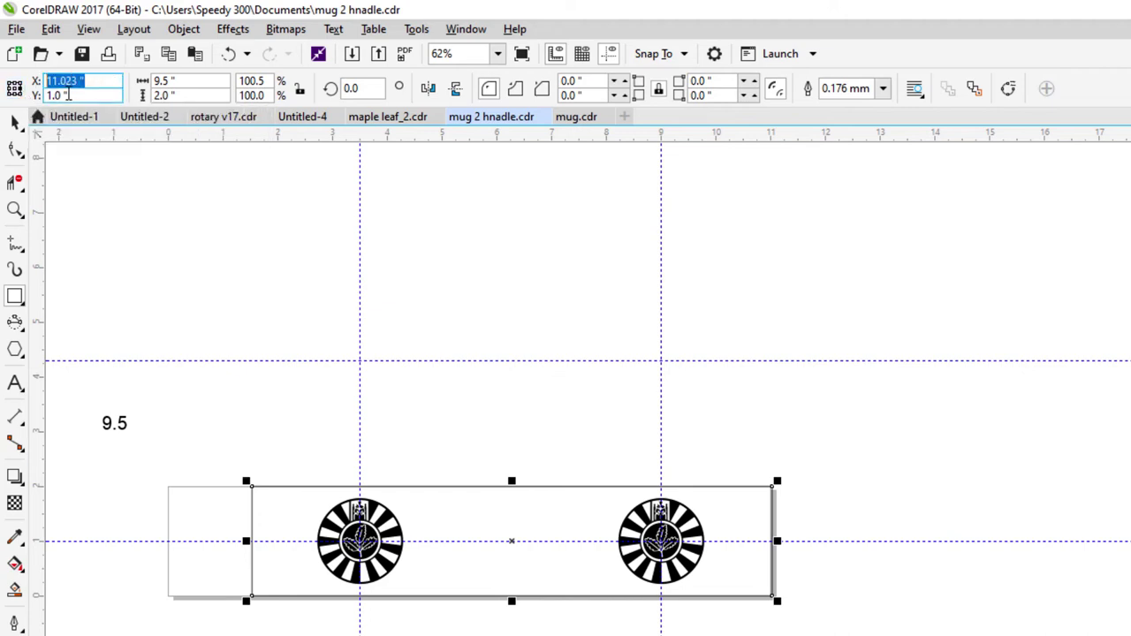
key("Return")
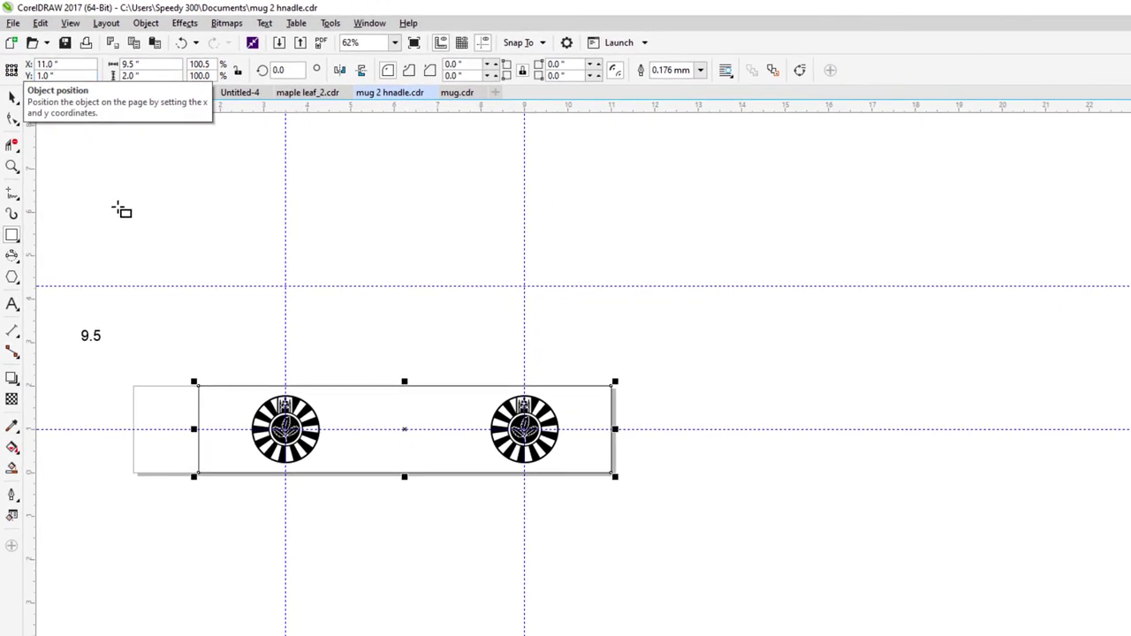
Give the 9.5-inch rectangle a red 0.75 mm outline and deselect it
left_click(11, 498)
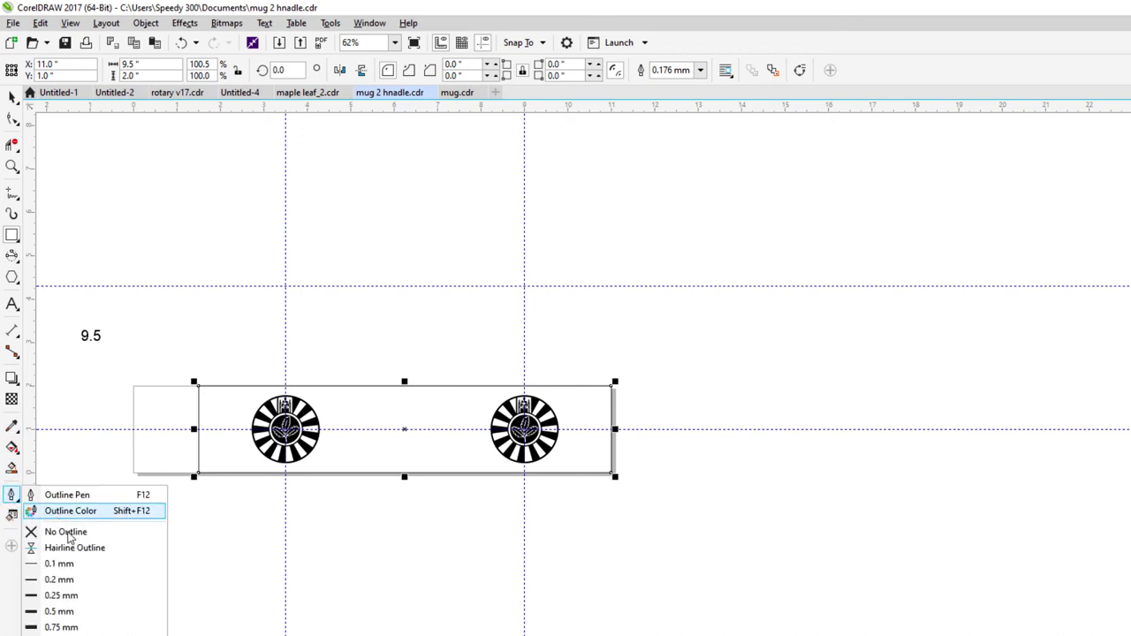
left_click(74, 628)
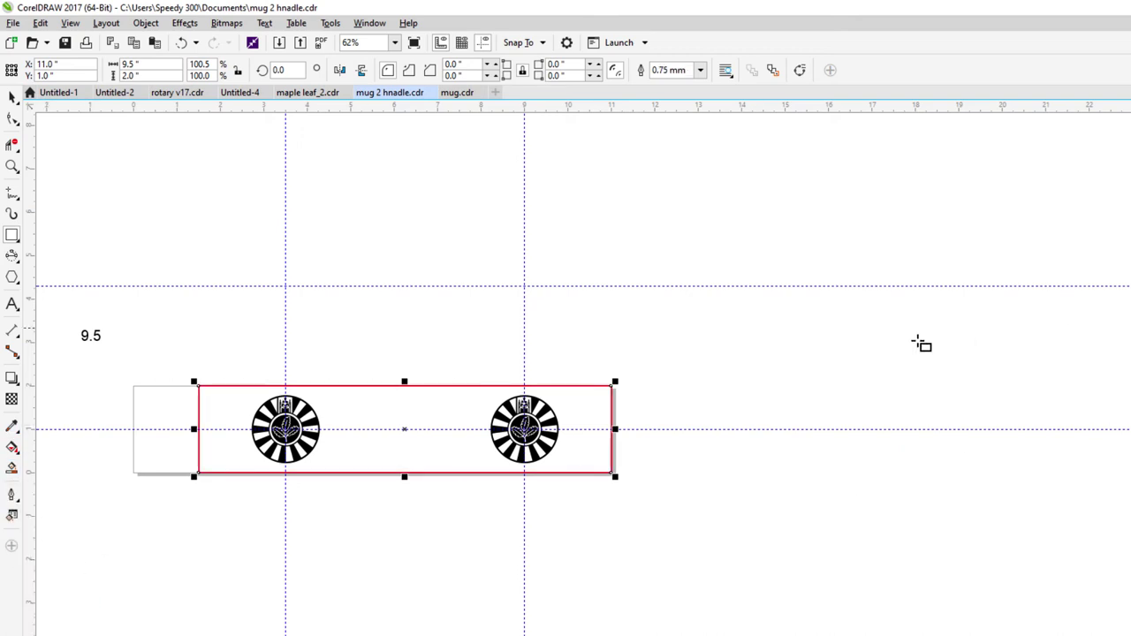
left_click(12, 95)
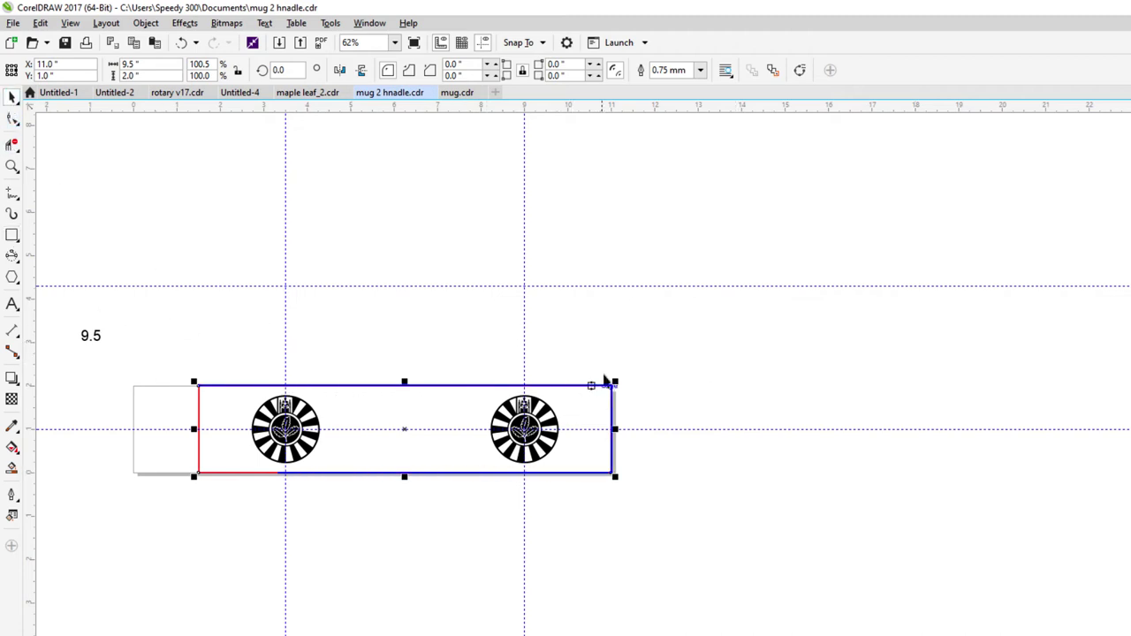
left_click(385, 333)
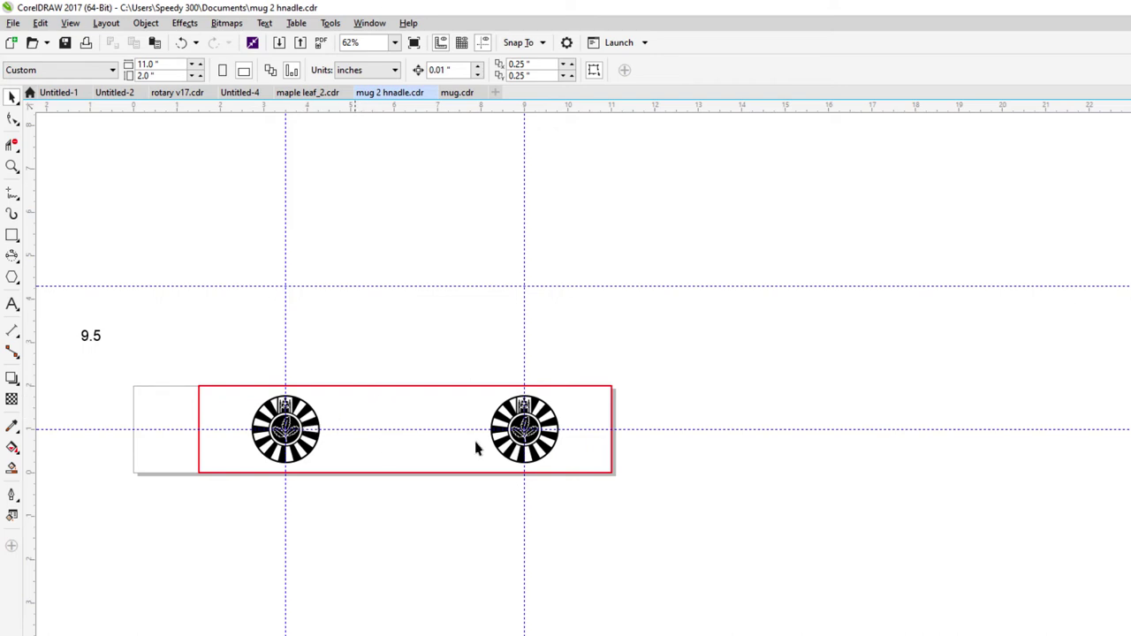
Delete the red rectangle around the two logos
left_click(200, 415)
key("Delete")
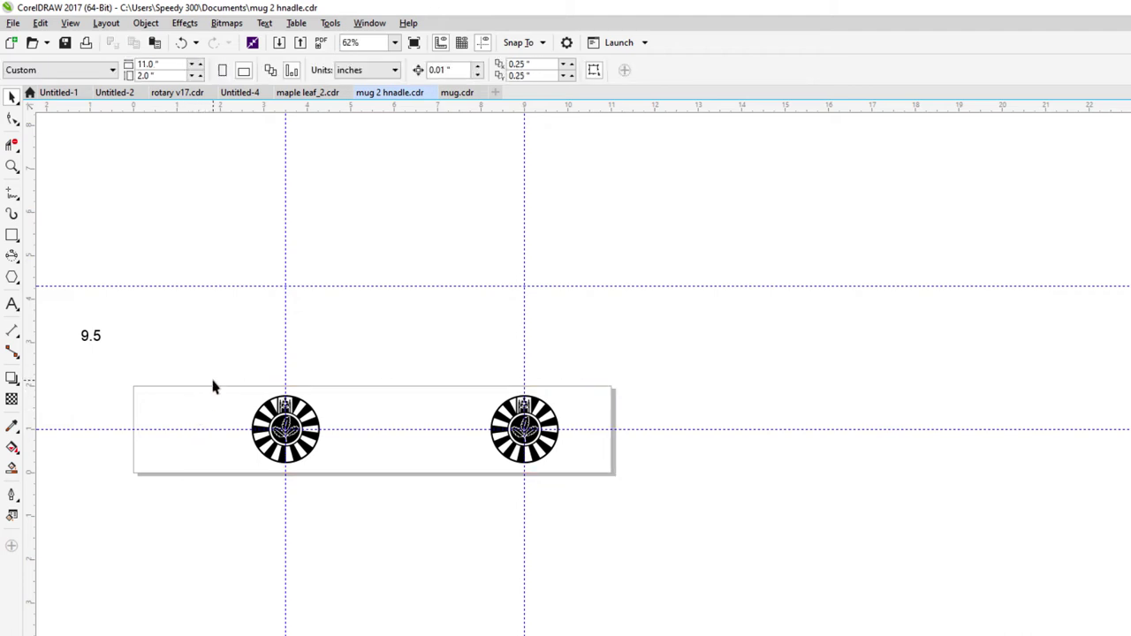
Print the current page to the Trotec Engraver with its halftone option set to OrderedDith
key("ctrl+p")
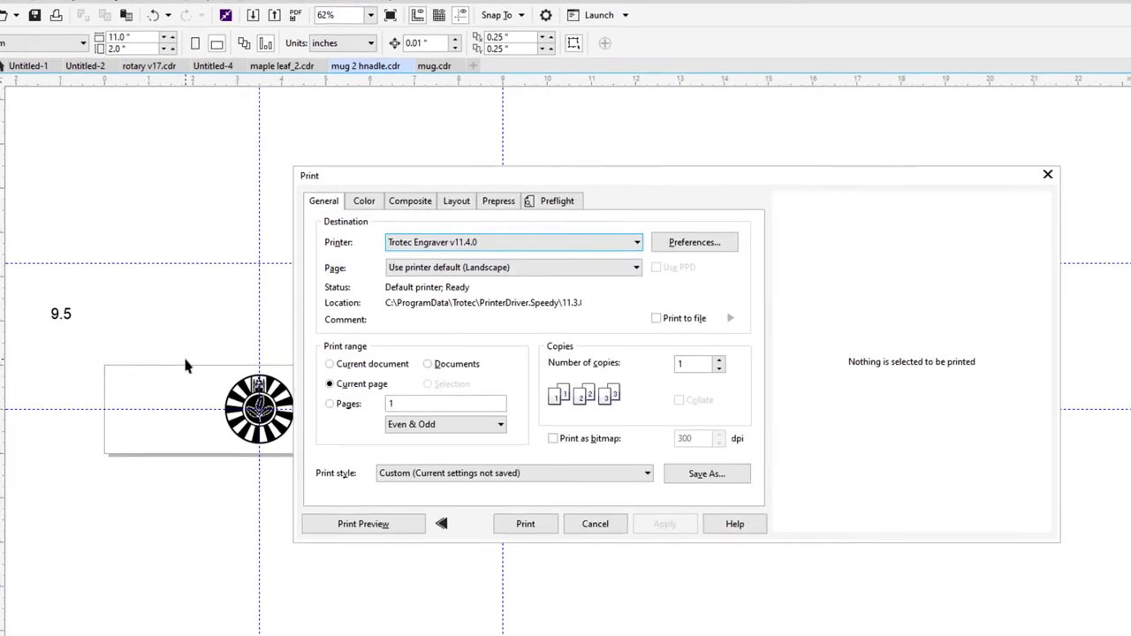
left_click(620, 168)
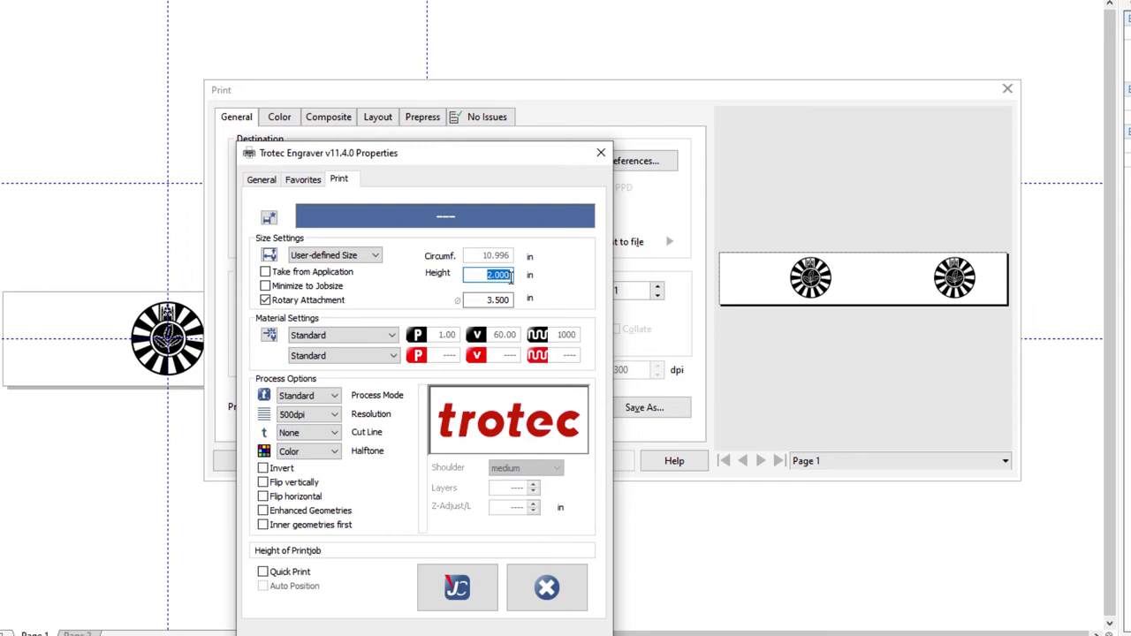
left_click(318, 453)
left_click(328, 466)
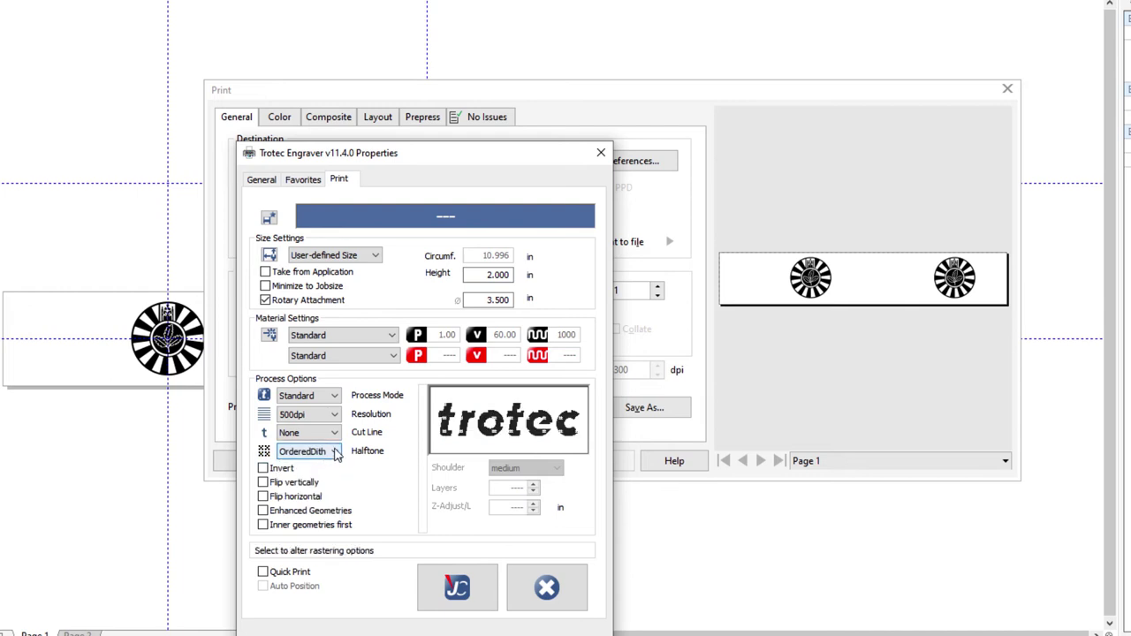
left_click(459, 590)
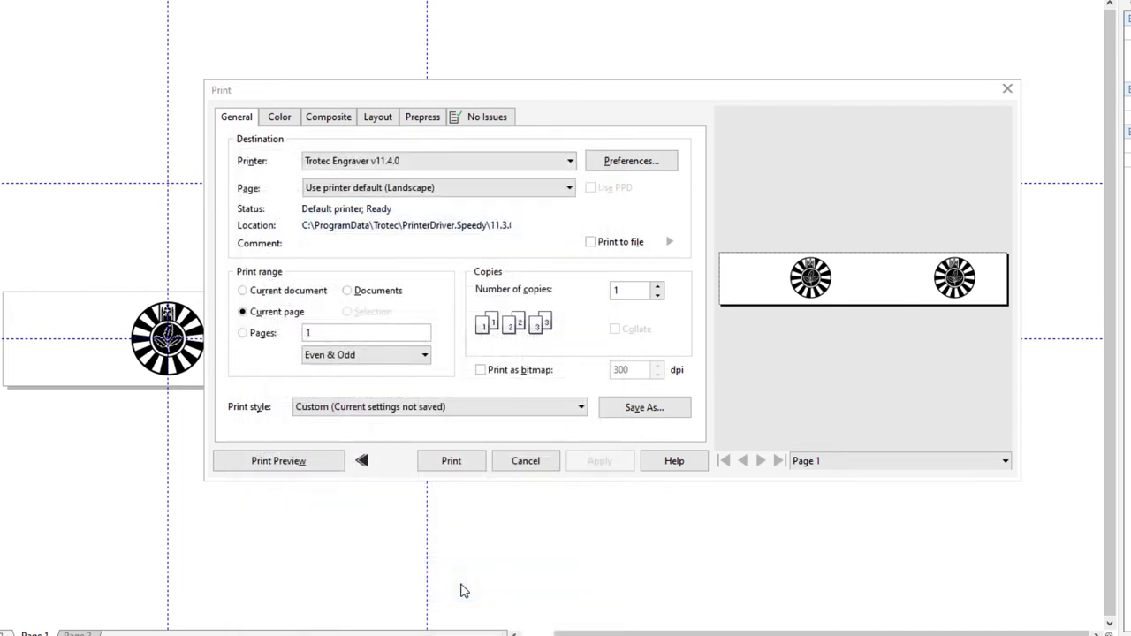
left_click(475, 465)
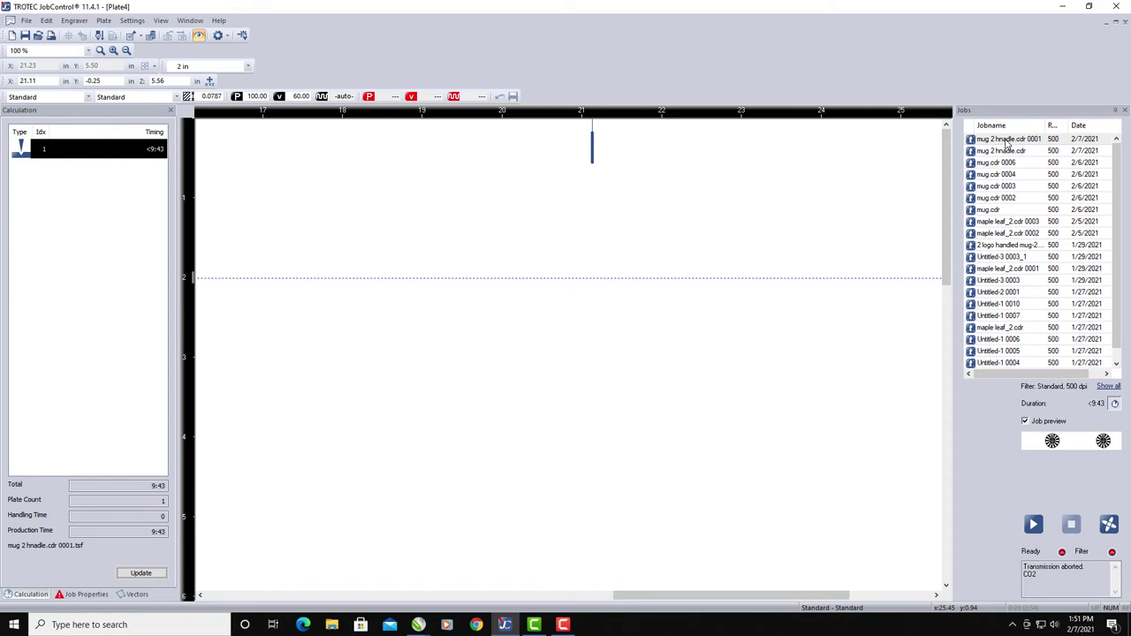
In TROTEC JobControl, place the job "mug 2 hnadle.cdr 0001" on the plate, aligned with the laser head at about X 21.09, Y 5.50 inches
left_click_drag(1006, 142, 571, 215)
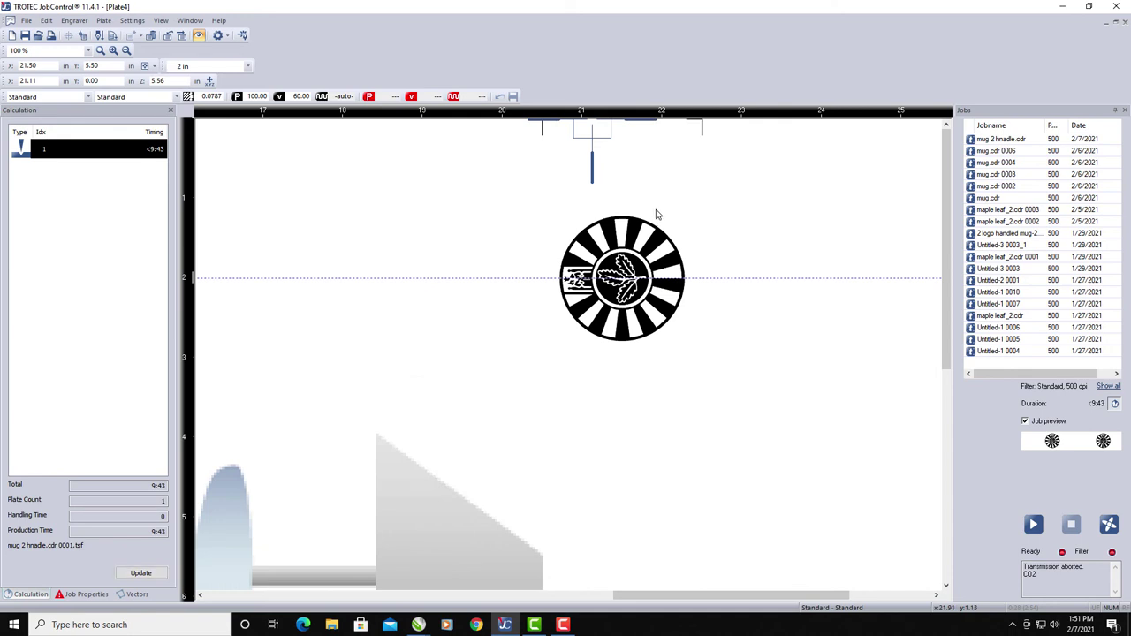
left_click_drag(657, 214, 624, 210)
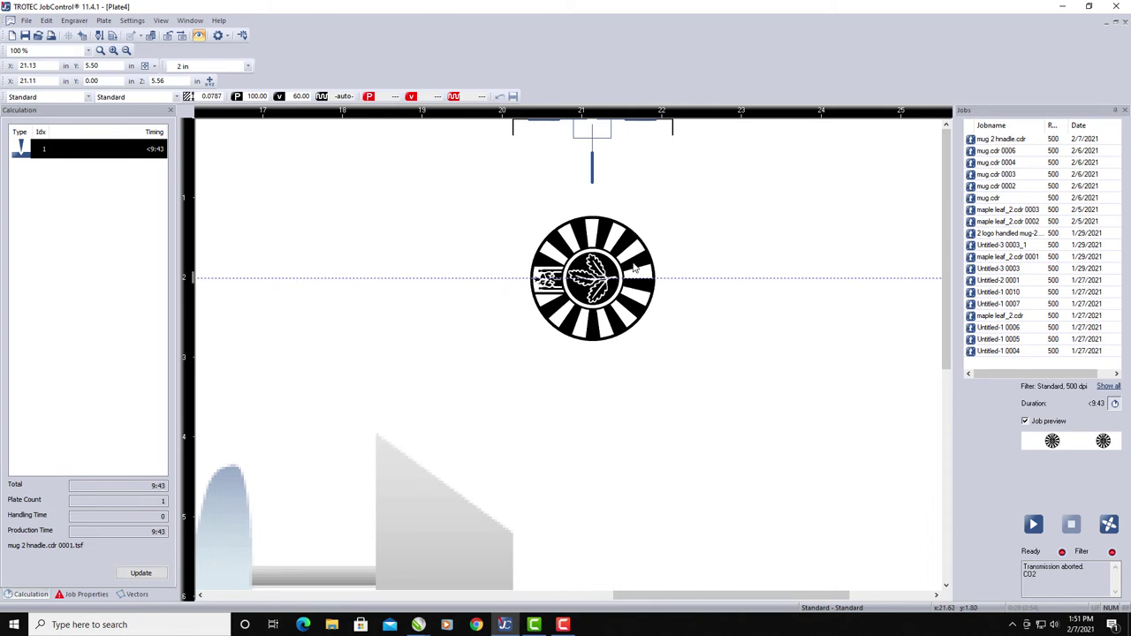
left_click_drag(633, 267, 629, 264)
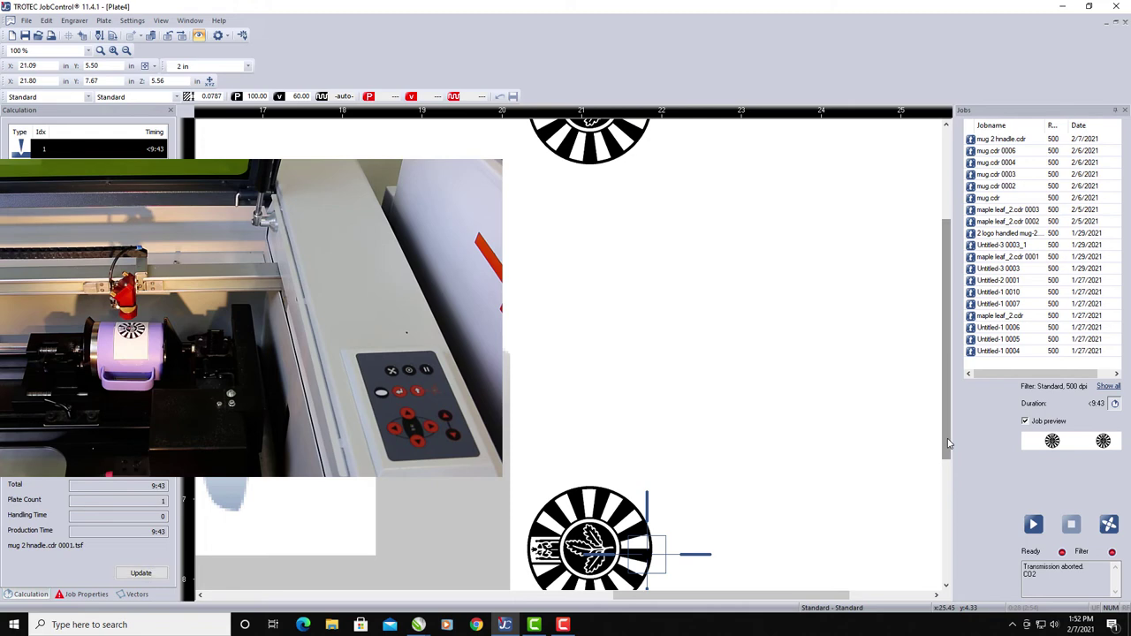
left_click_drag(948, 444, 949, 354)
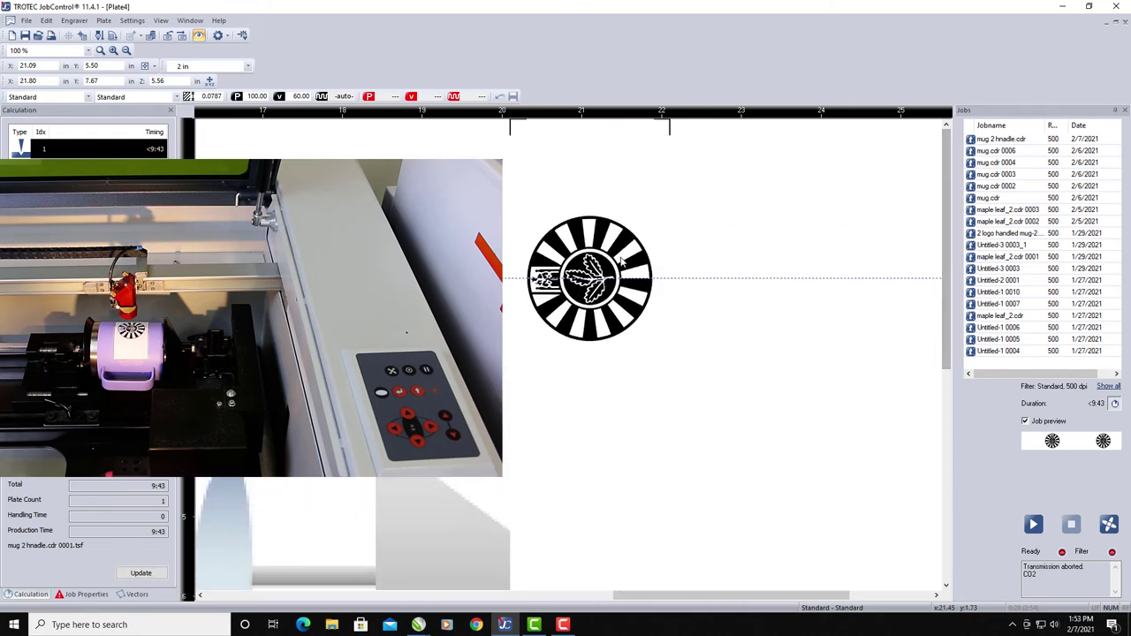